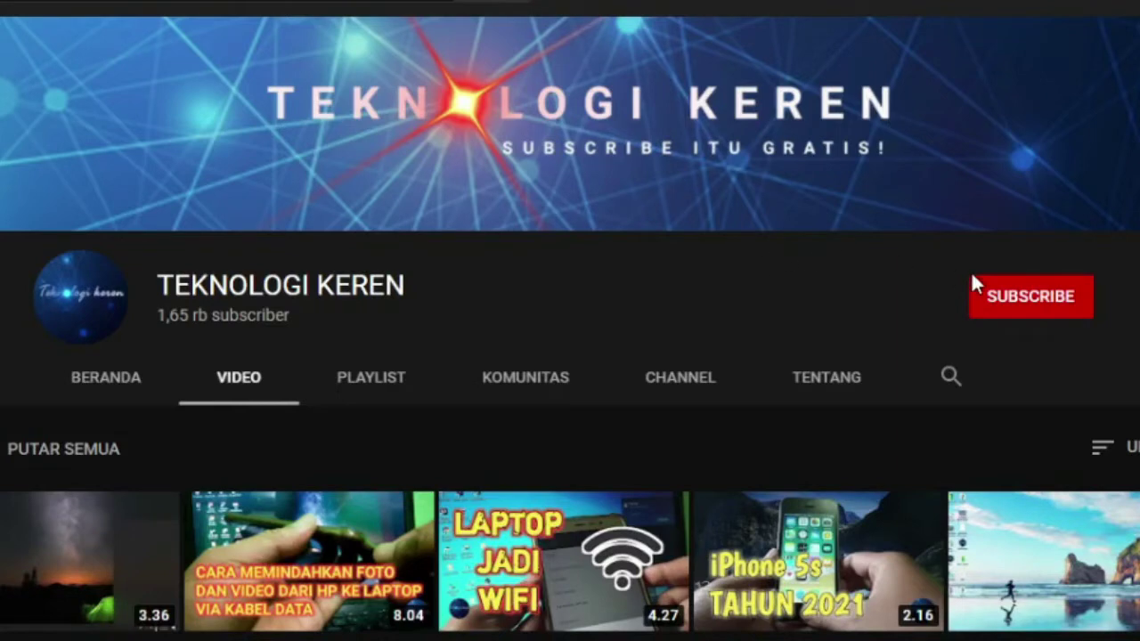
Step: Subscribe to the TEKNOLOGI KEREN channel and set its notifications to Semua (all uploads)
left_click(1001, 307)
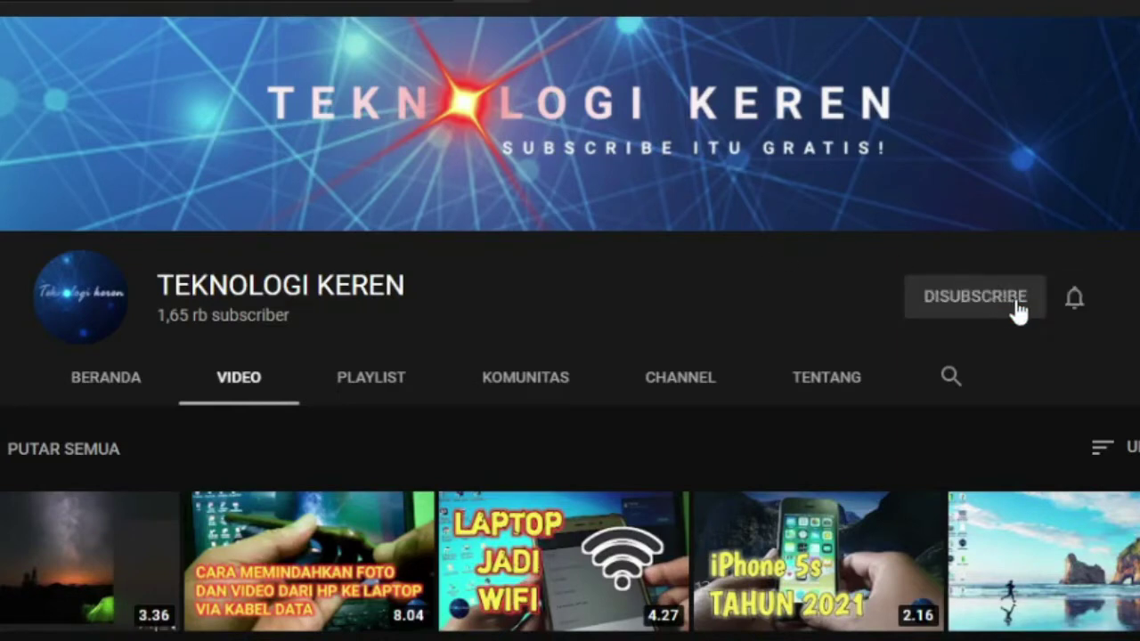
left_click(1078, 303)
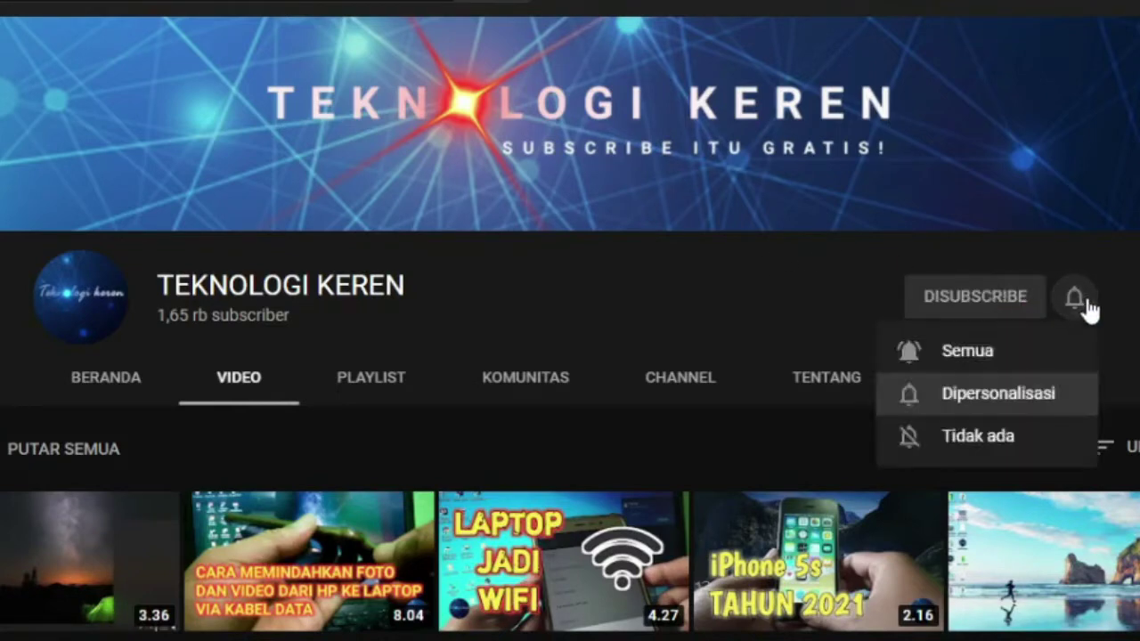
left_click(1025, 353)
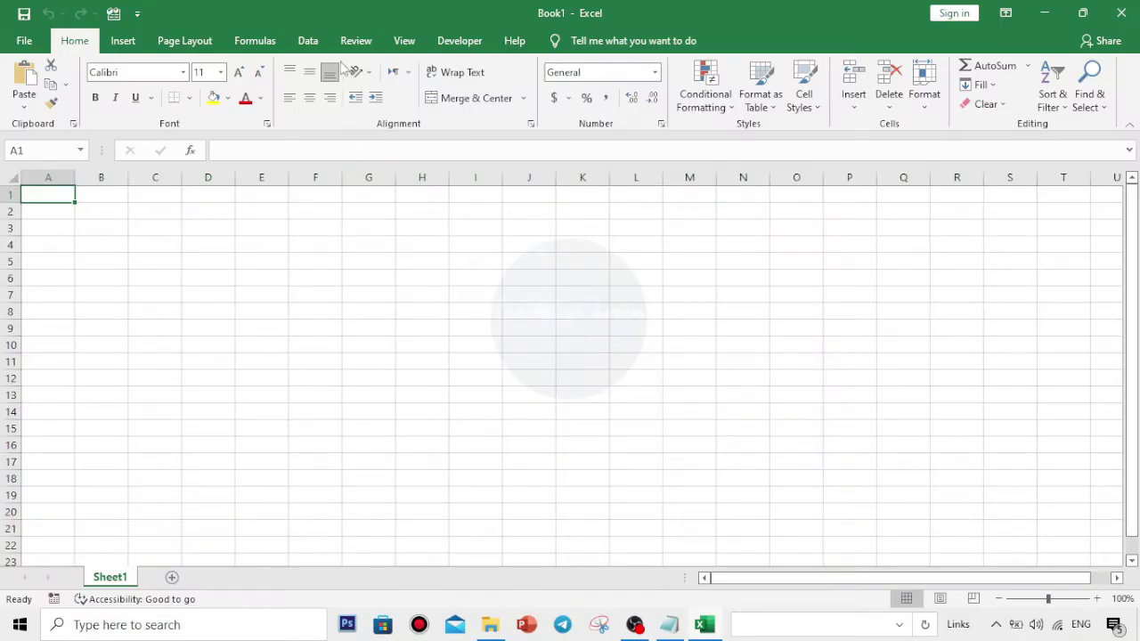
Step: From the Developer tab, open the Visual Basic editor and the ThisWorkbook code window
left_click(463, 45)
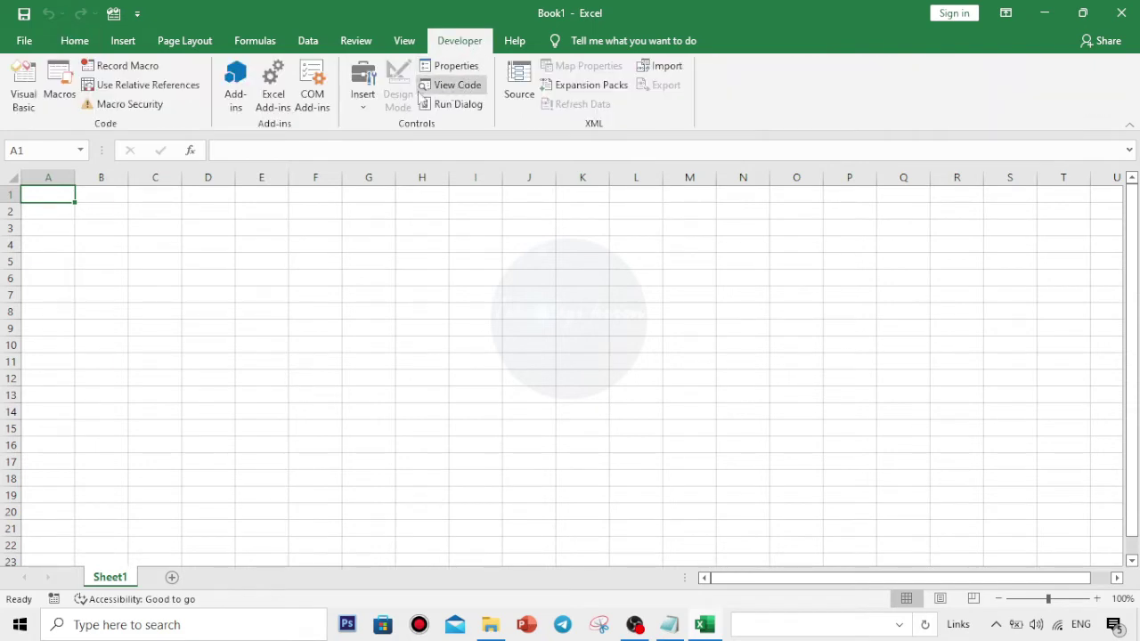
left_click(24, 87)
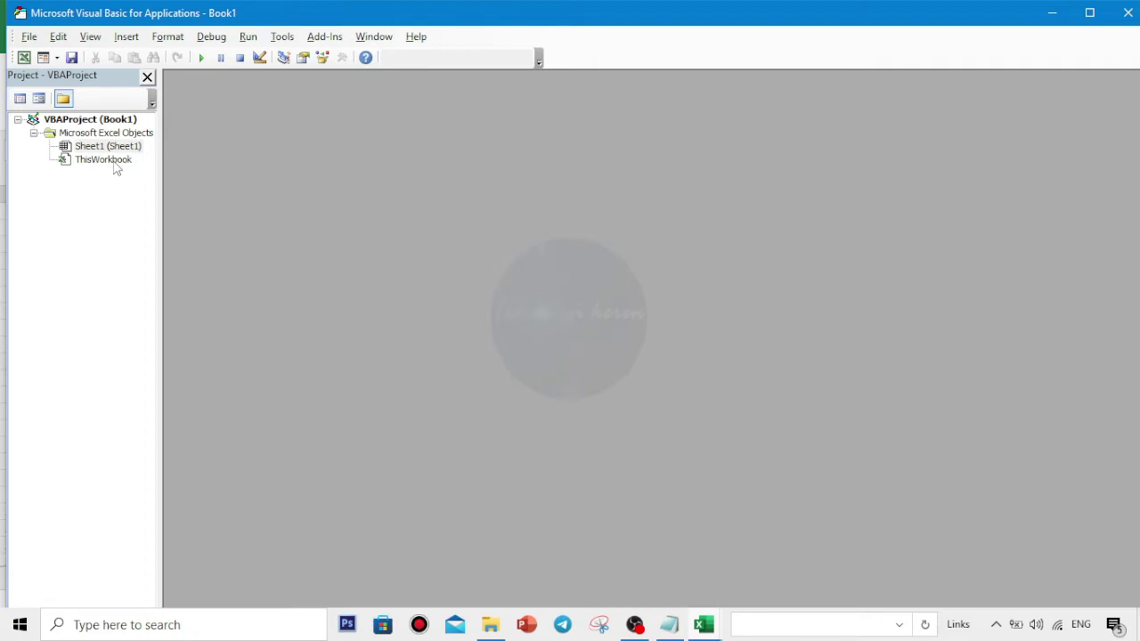
double_click(114, 164)
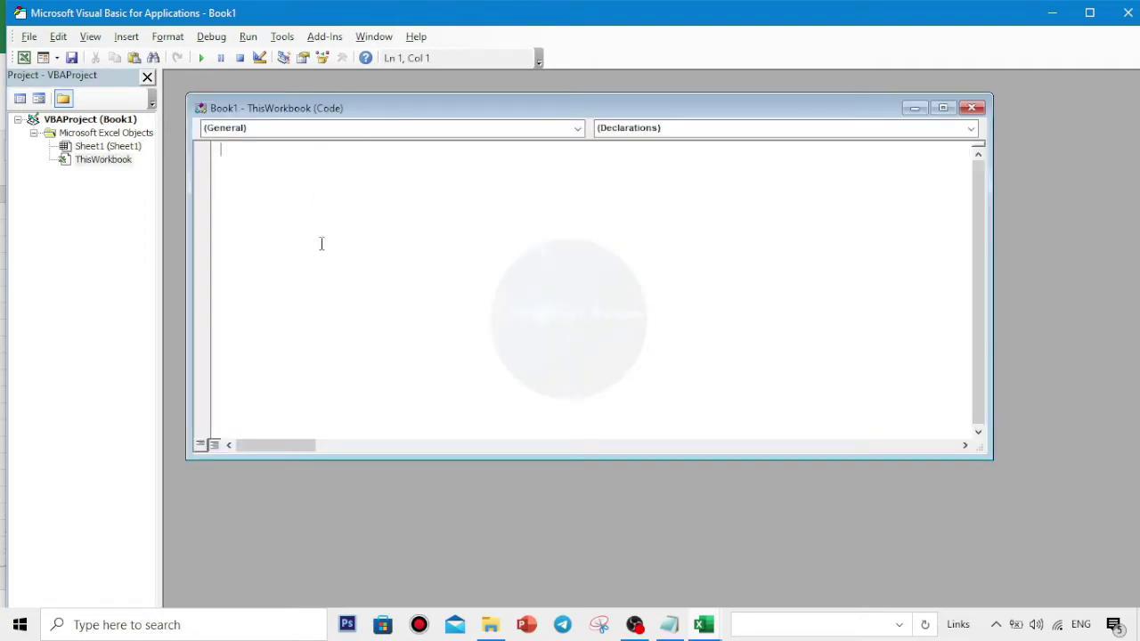
Step: Create Workbook_Open, paste the DoEvents loop writing TimeValue(Now) to a Range, then minimize the editor
left_click(228, 132)
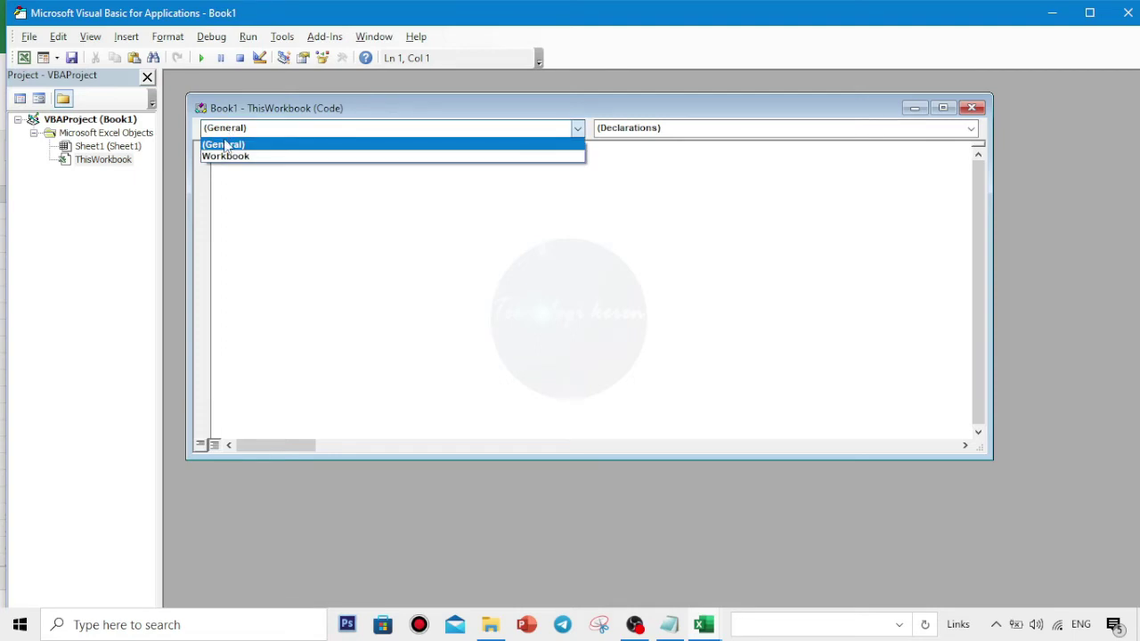
left_click(227, 157)
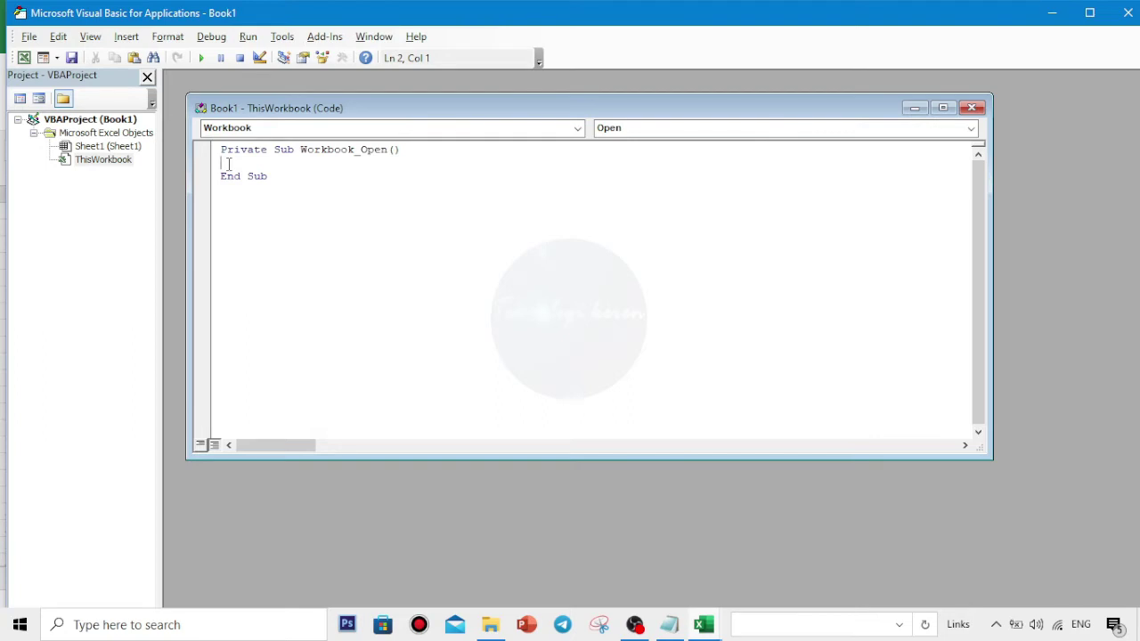
type("Dim hour As Boolean hour = Not (hour) Do While hour = True DoEvents Range(\"\") = TimeValue(Now) Loop")
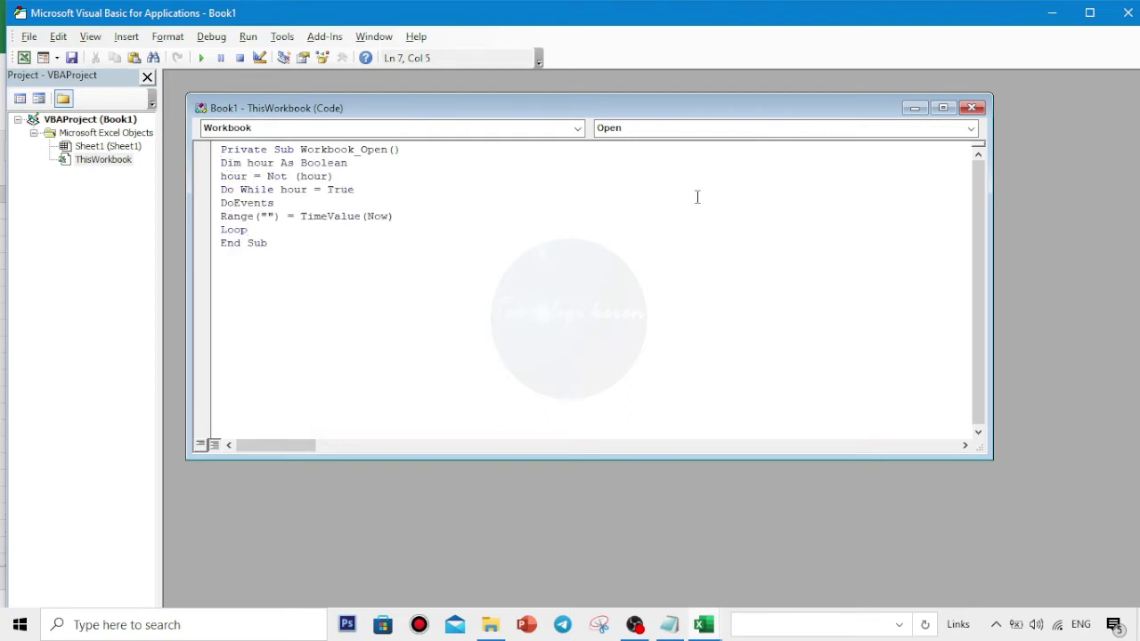
left_click(1054, 13)
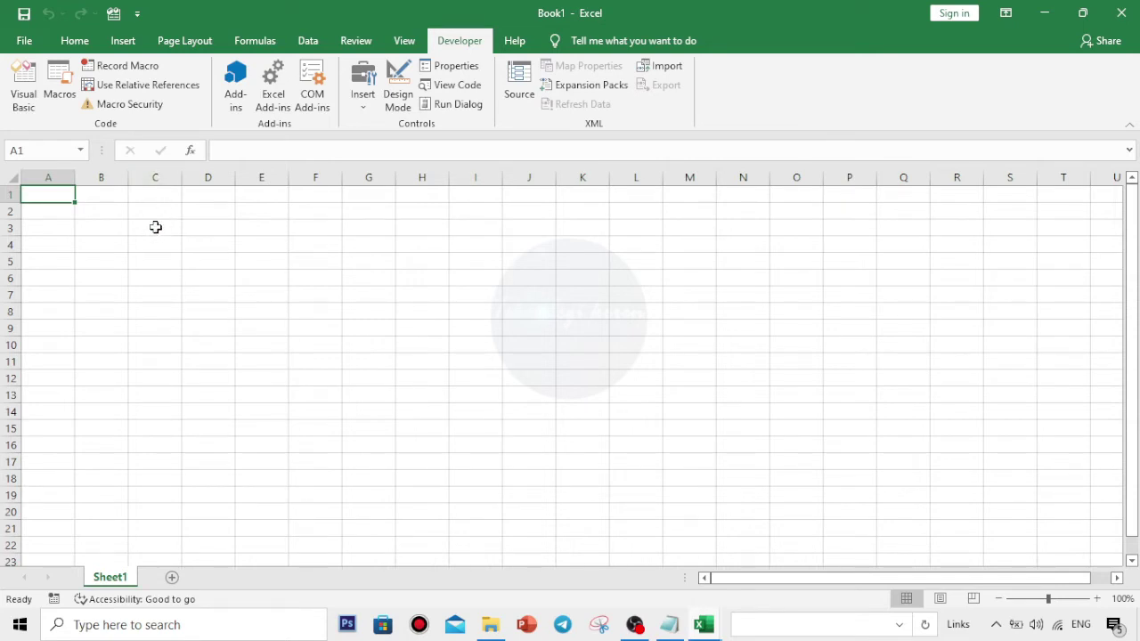
Step: Pick cell C3 and enter C3 inside Range("") in the Workbook_Open loop
left_click(155, 227)
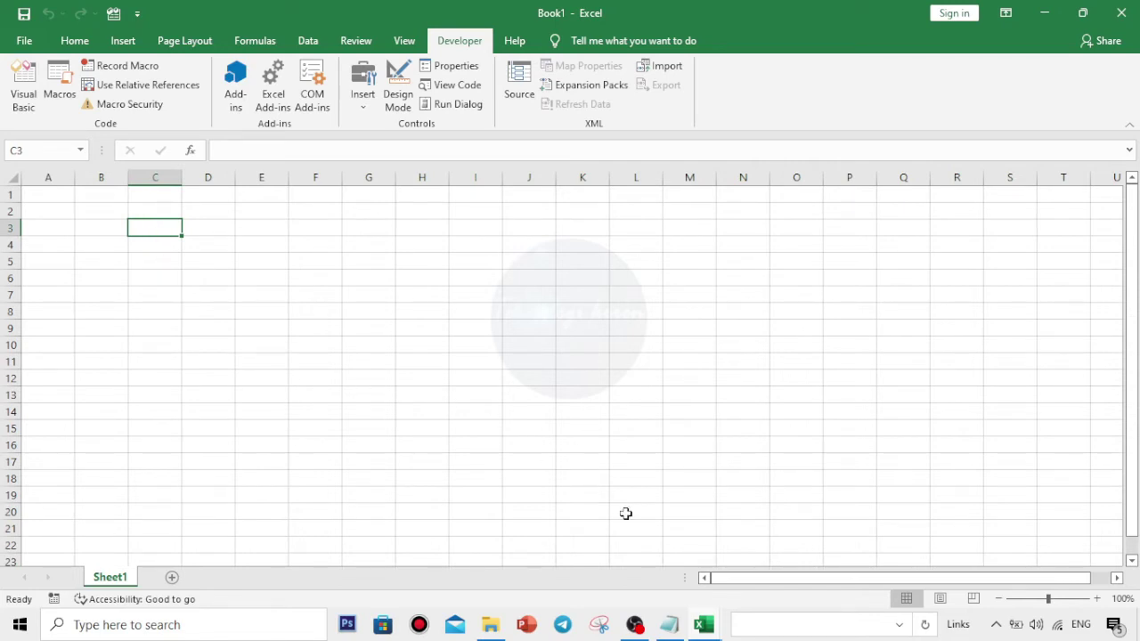
mouse_move(703, 625)
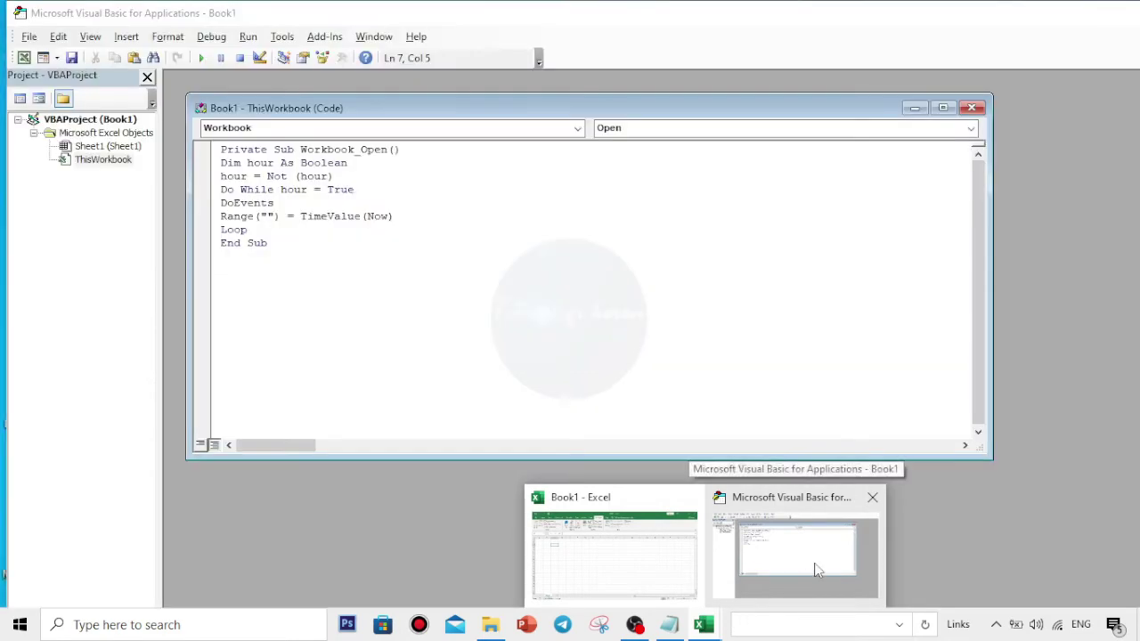
left_click(806, 570)
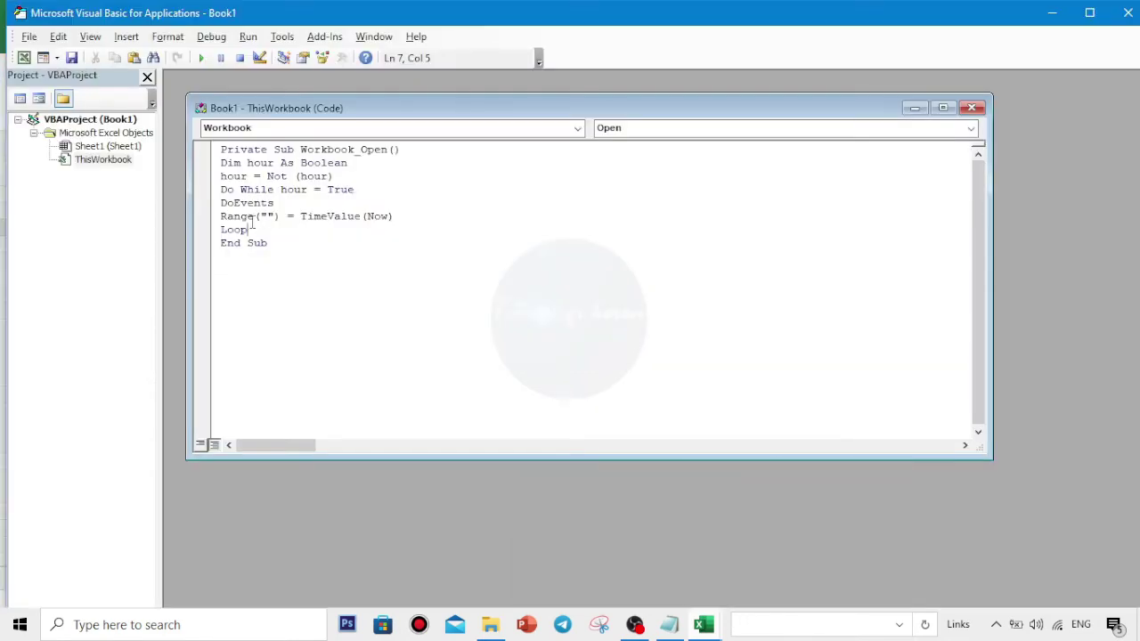
left_click(265, 216)
type("C")
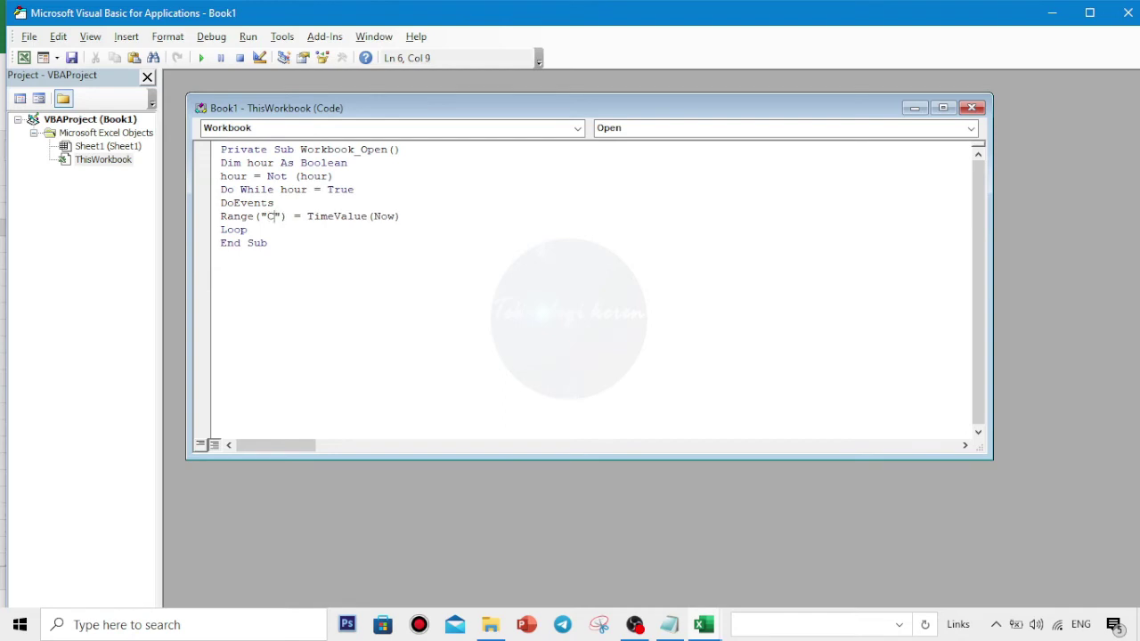
type("3")
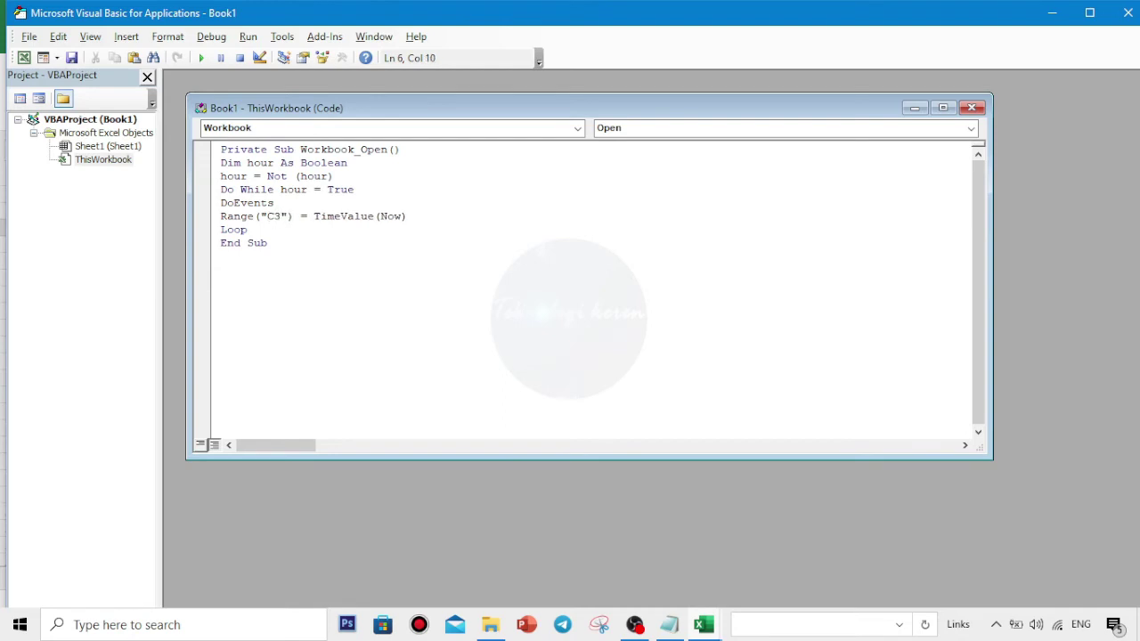
left_click(705, 625)
left_click(672, 570)
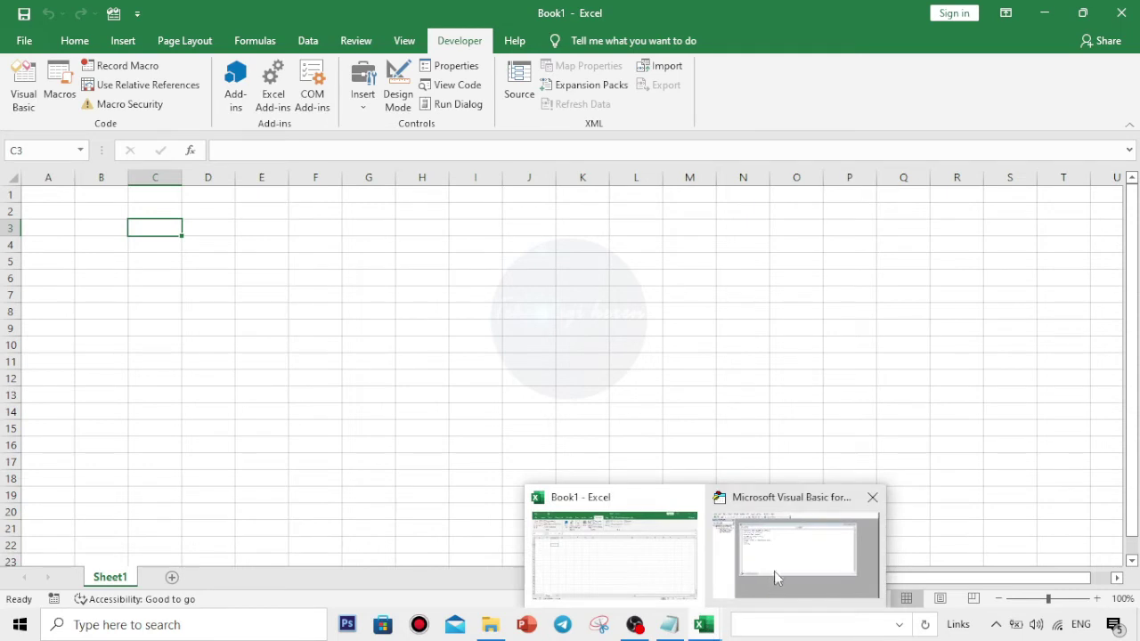
left_click(775, 568)
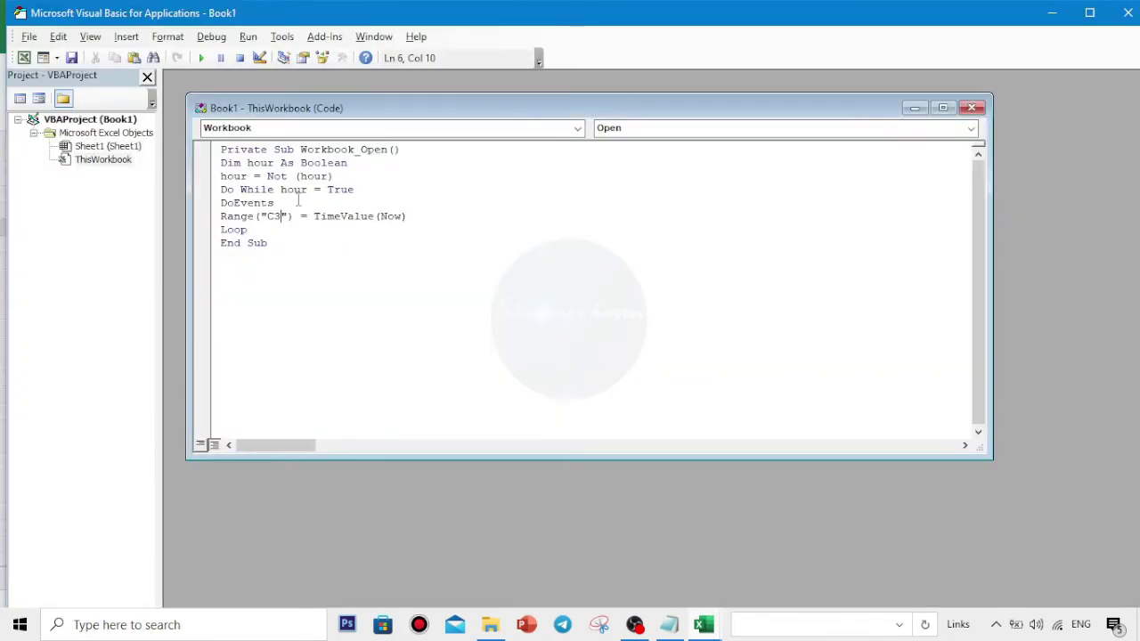
Step: Save the workbook as cara_membuat _Jam_digital, accepting the macro-free workbook format
left_click(28, 38)
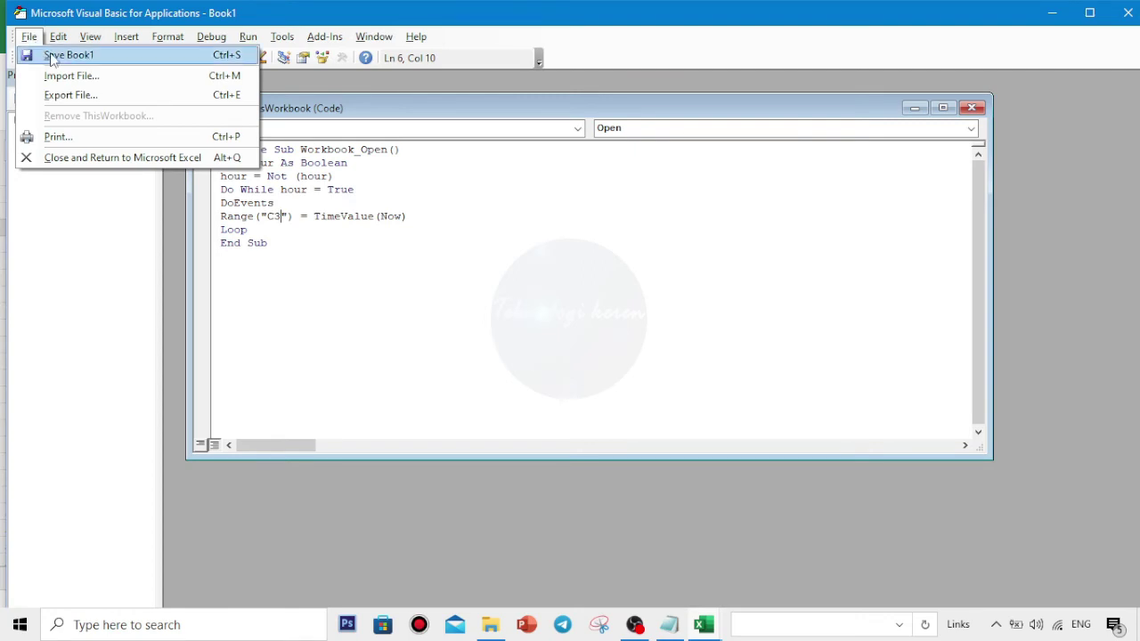
left_click(56, 55)
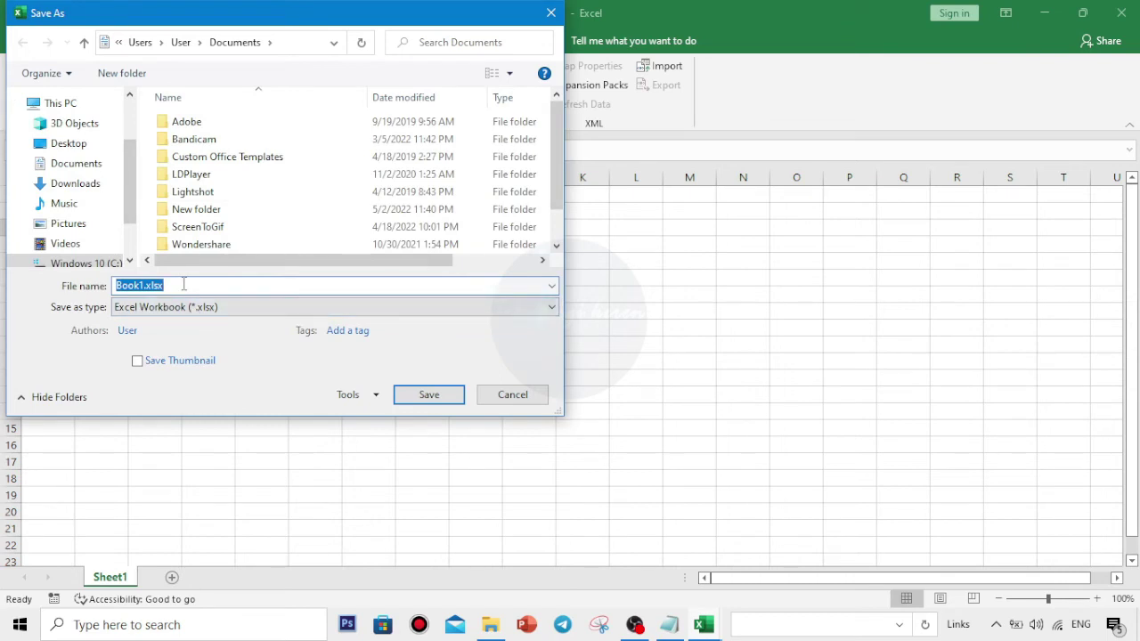
type("cara_membuat _Jam_digital")
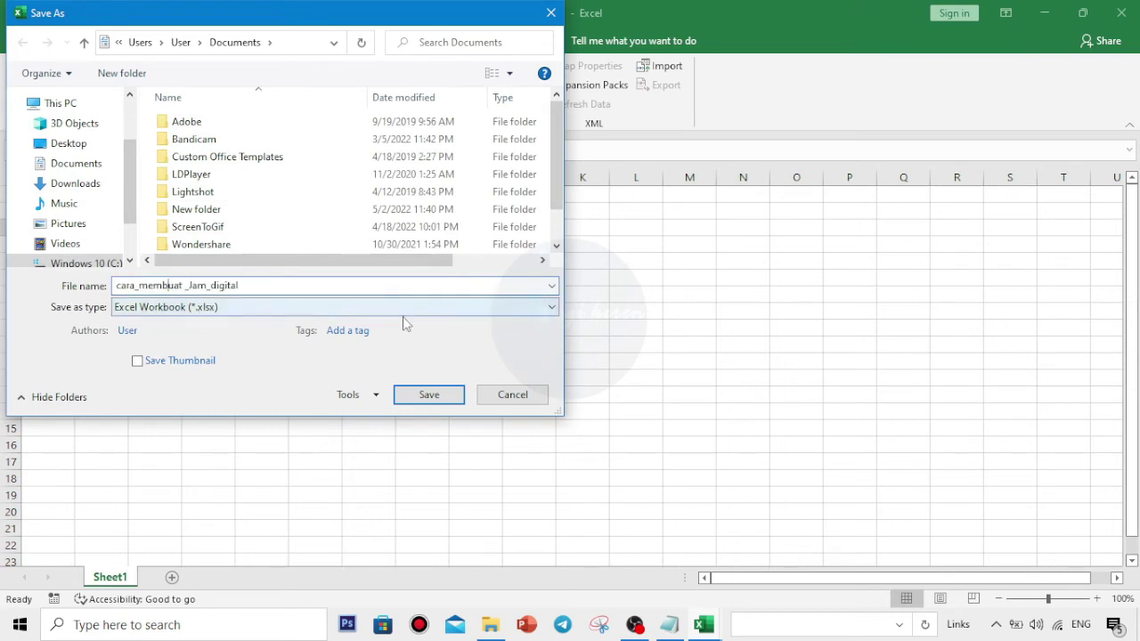
left_click(430, 403)
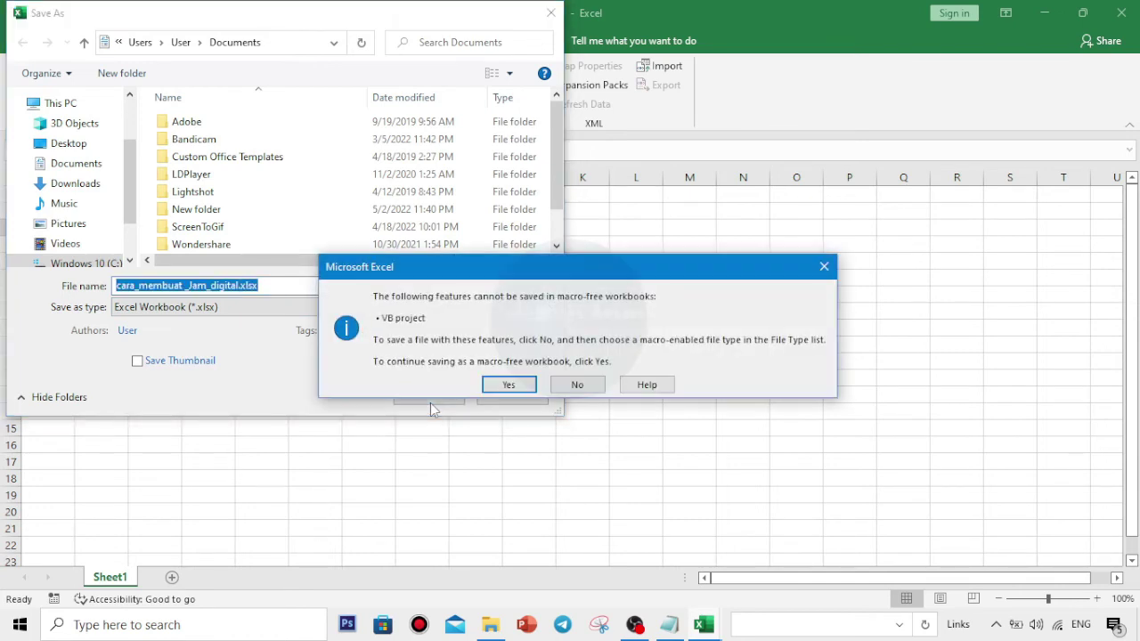
left_click(510, 385)
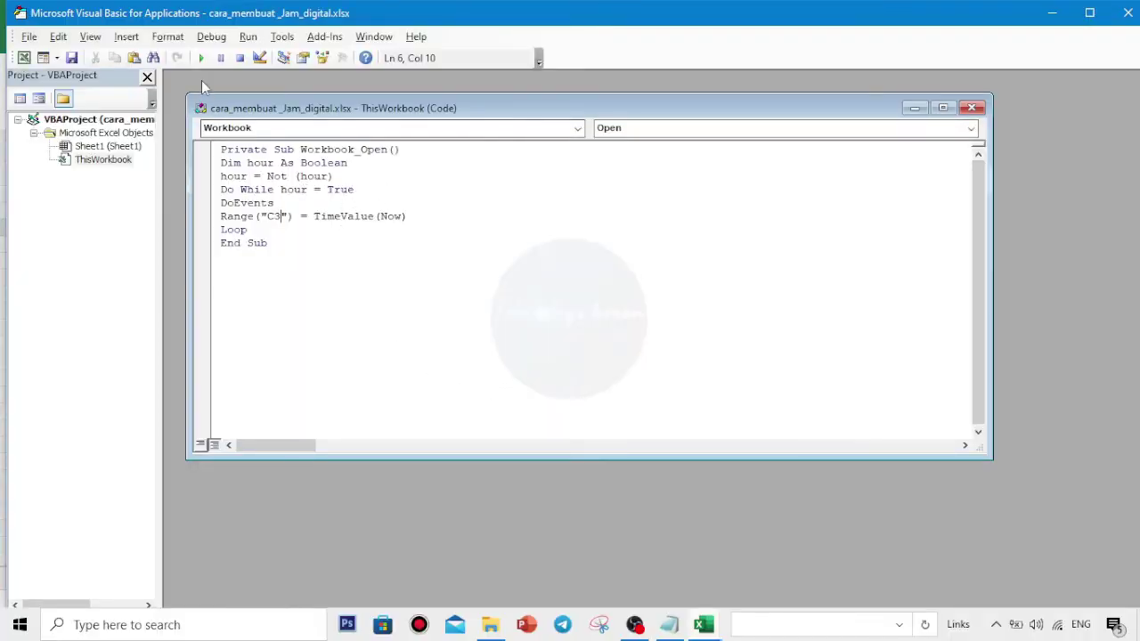
Step: Run the clock macro and widen column C so C3 shows the ticking time
left_click(202, 58)
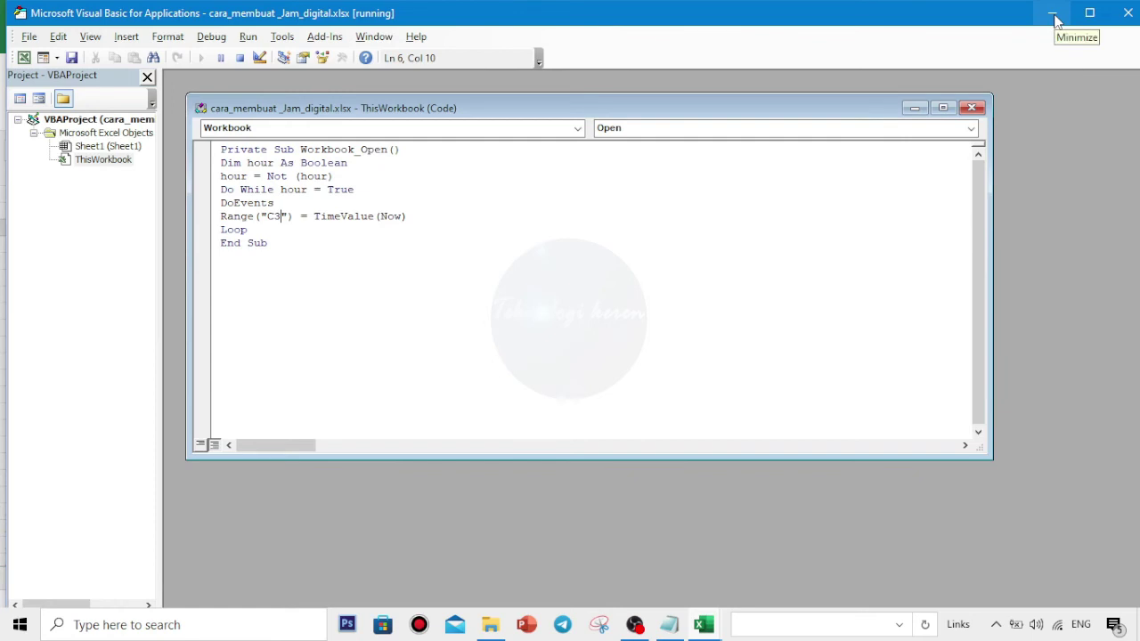
left_click(1053, 14)
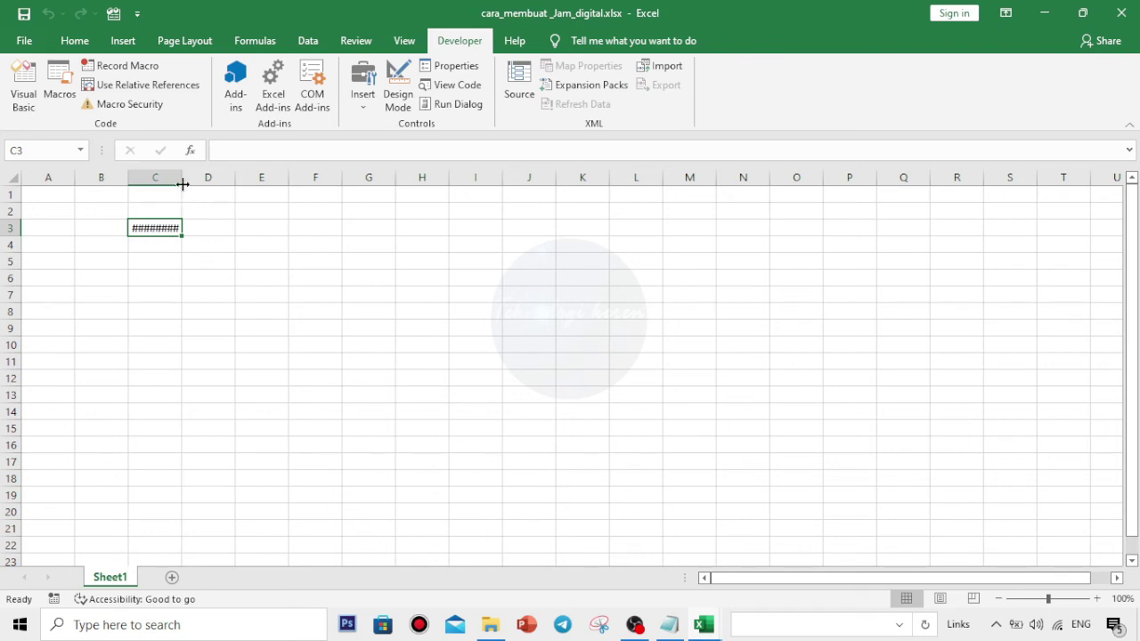
left_click_drag(182, 184, 222, 189)
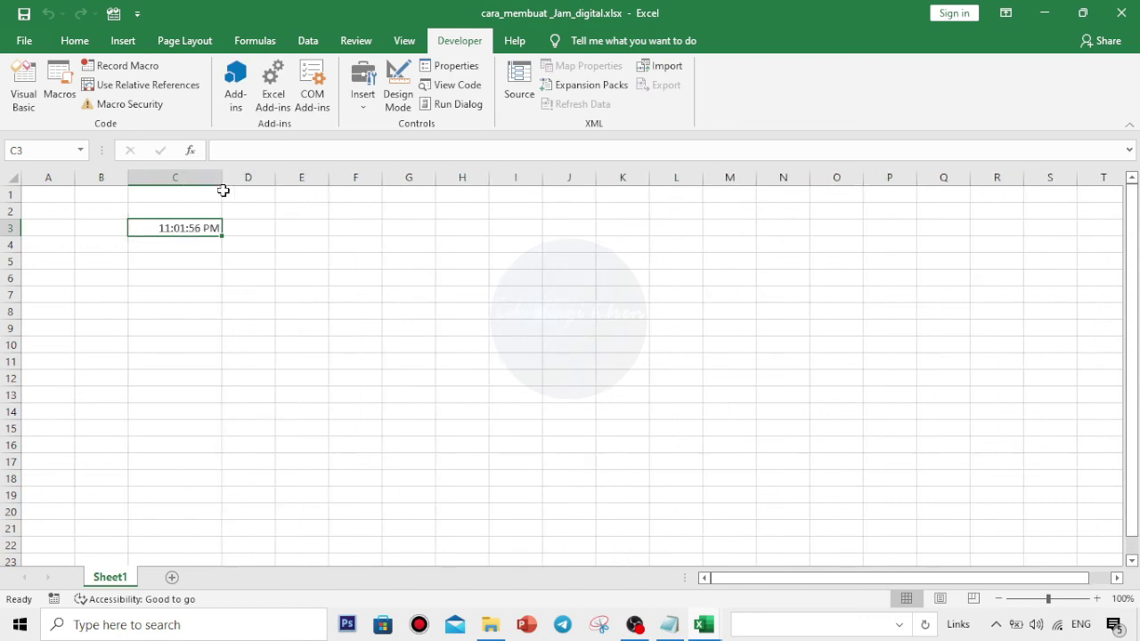